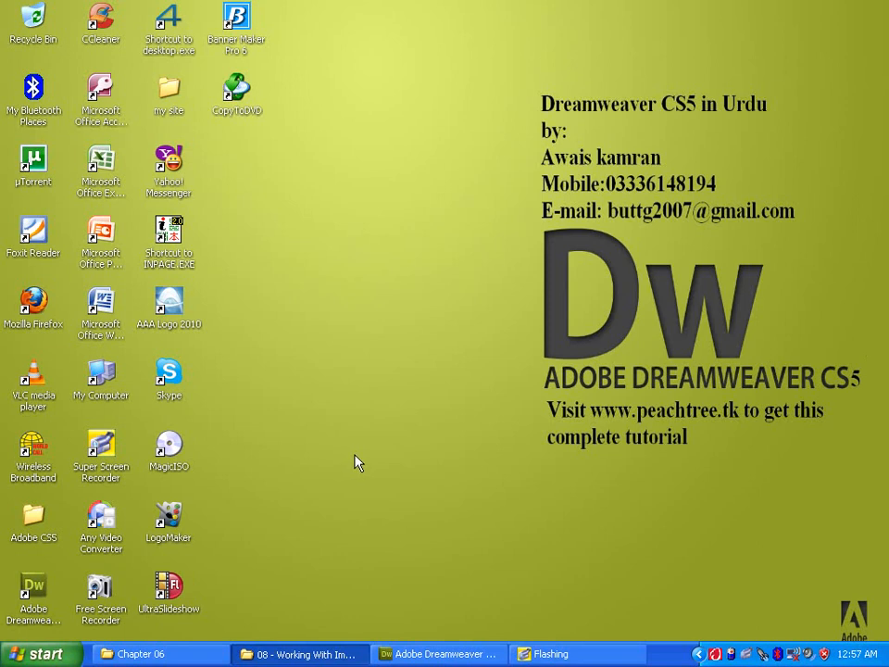
# Switch to Dreamweaver and insert bench.jpeg at the start of the paragraph with the alternate text bench_exc.
pyautogui.click(428, 658)
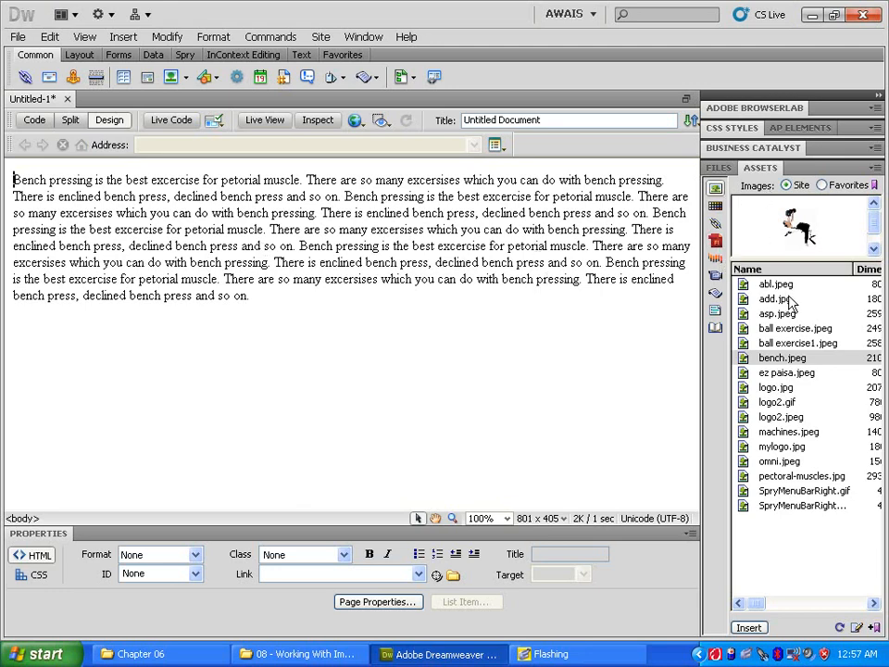
pyautogui.click(776, 361)
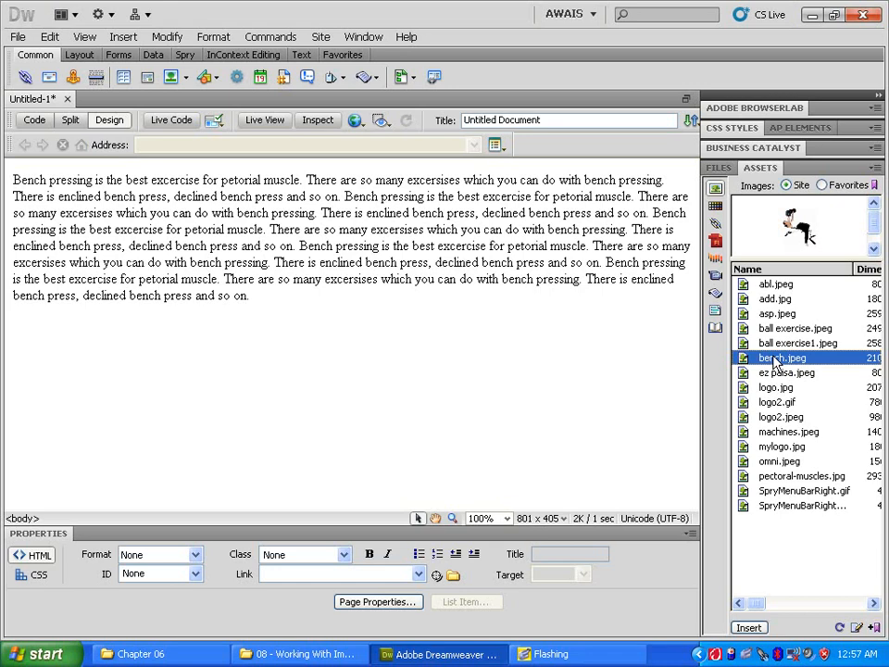
pyautogui.moveTo(776, 361); pyautogui.dragTo(11, 181)
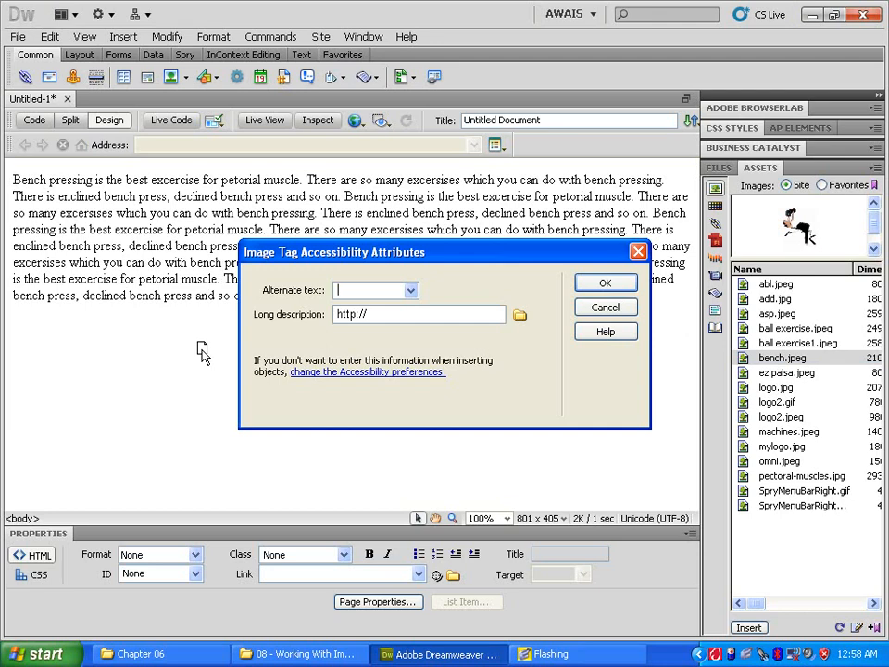
pyautogui.write('bench_exc')
pyautogui.press('Return')
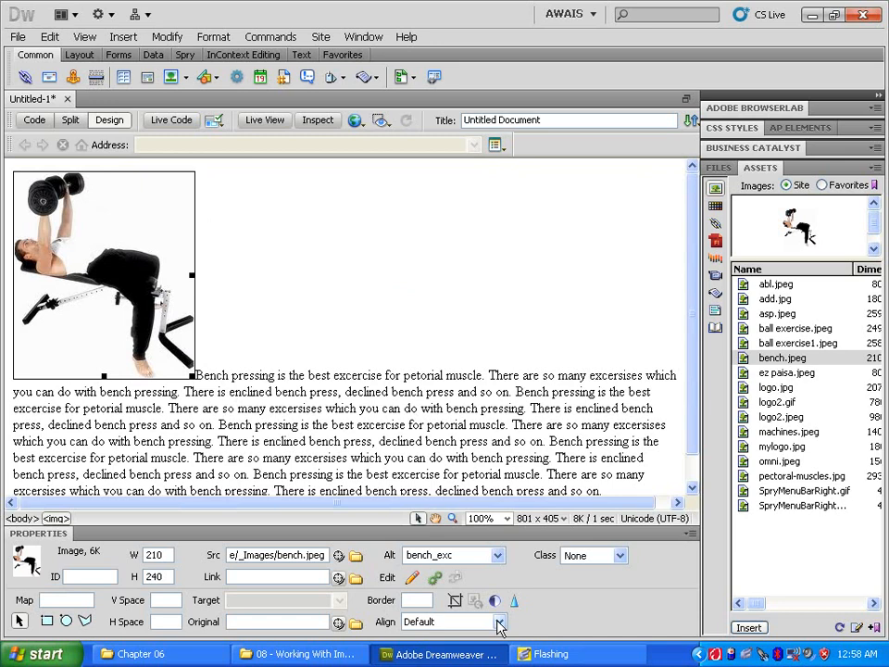
# Align the bench image to Left so the paragraph wraps beside it.
pyautogui.click(353, 350)
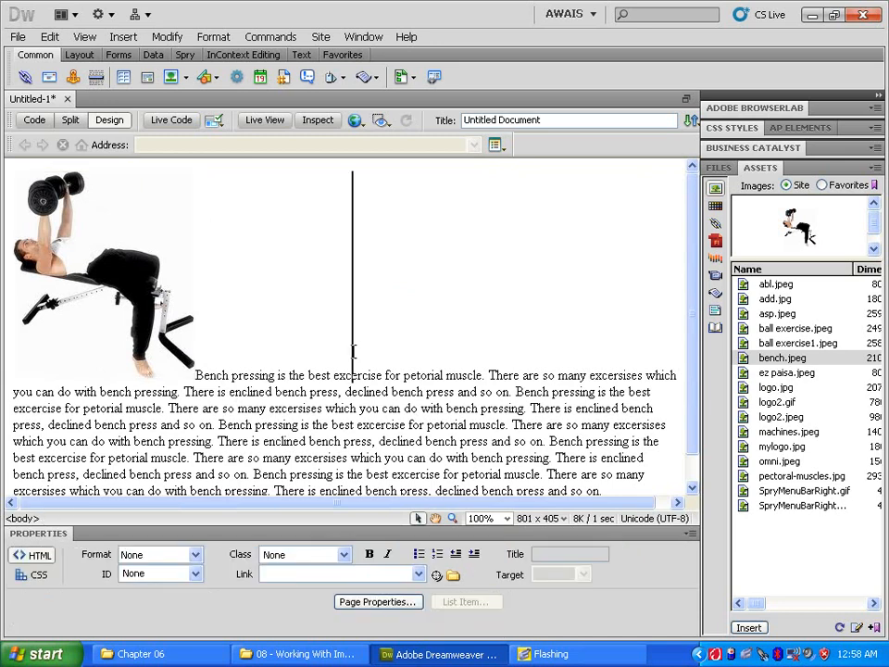
pyautogui.click(141, 315)
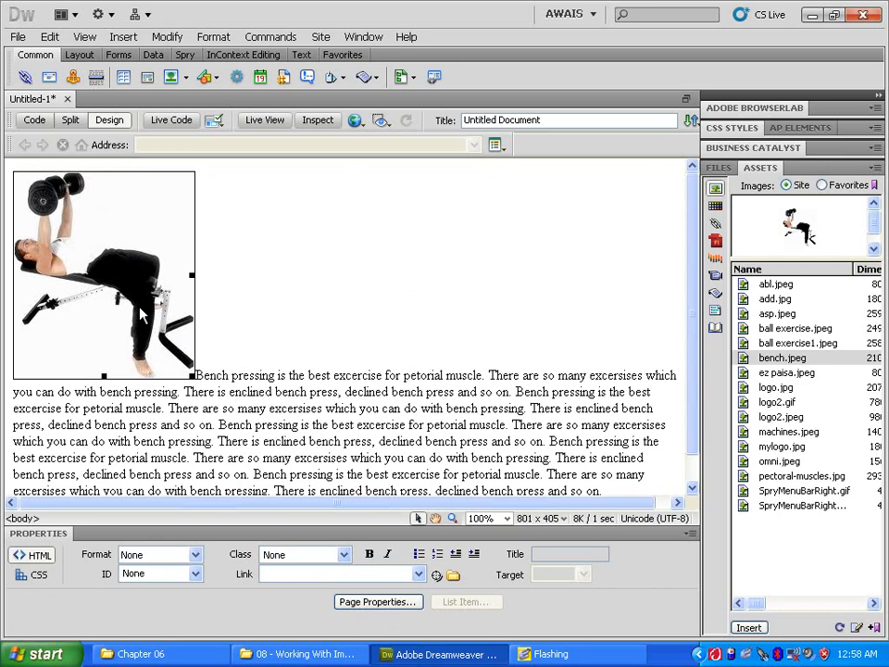
pyautogui.press('Right')
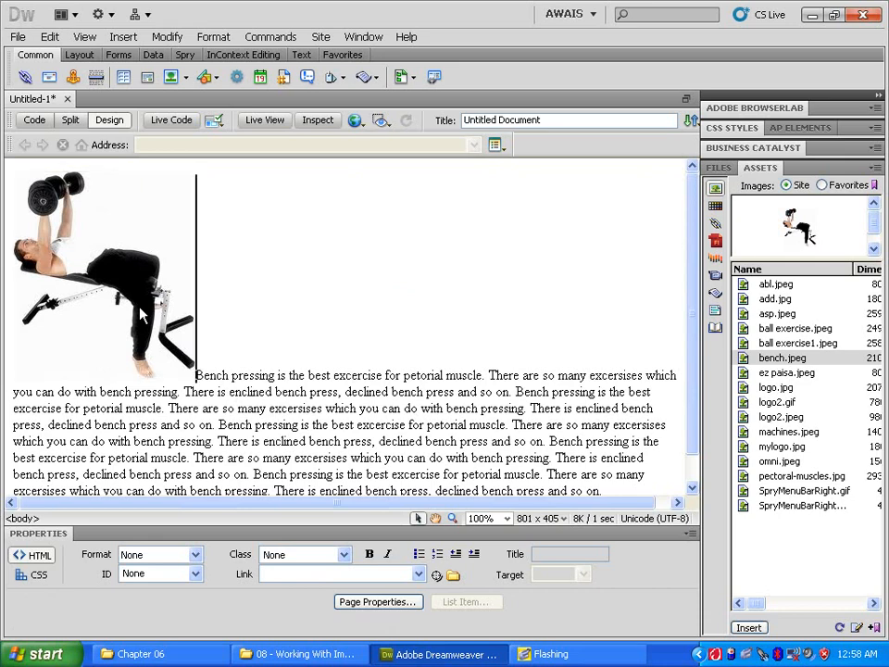
pyautogui.click(140, 315)
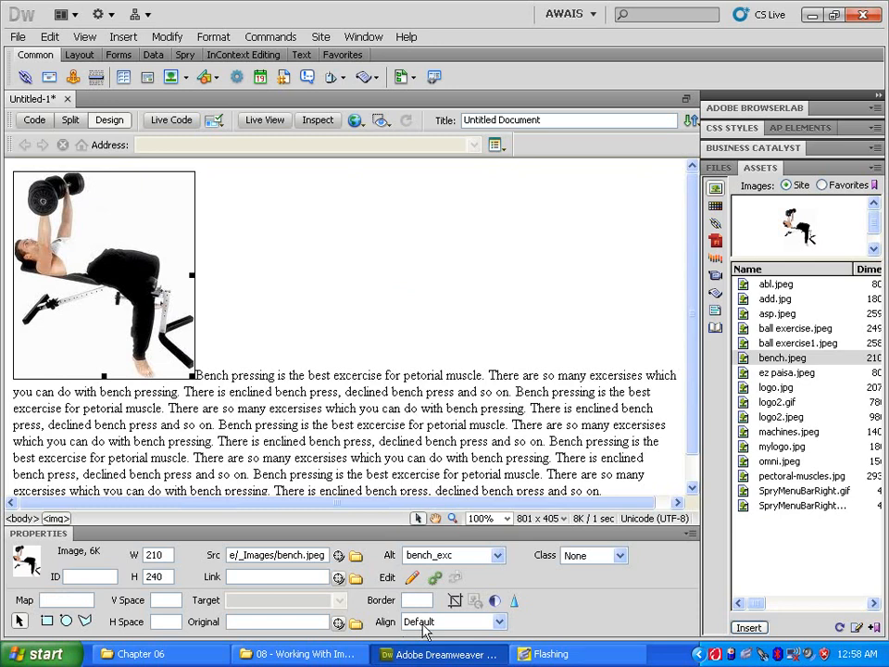
pyautogui.click(499, 622)
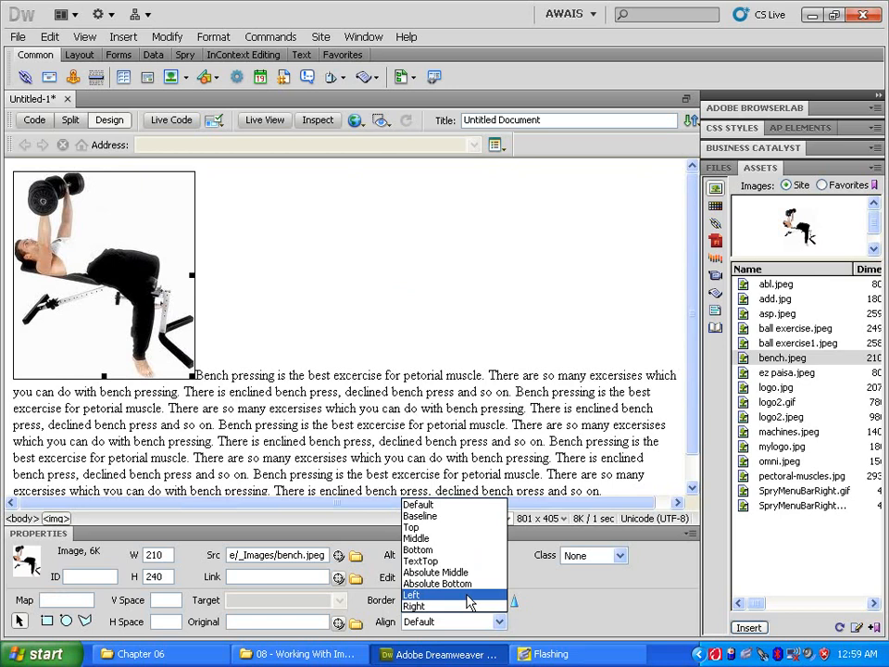
pyautogui.click(468, 594)
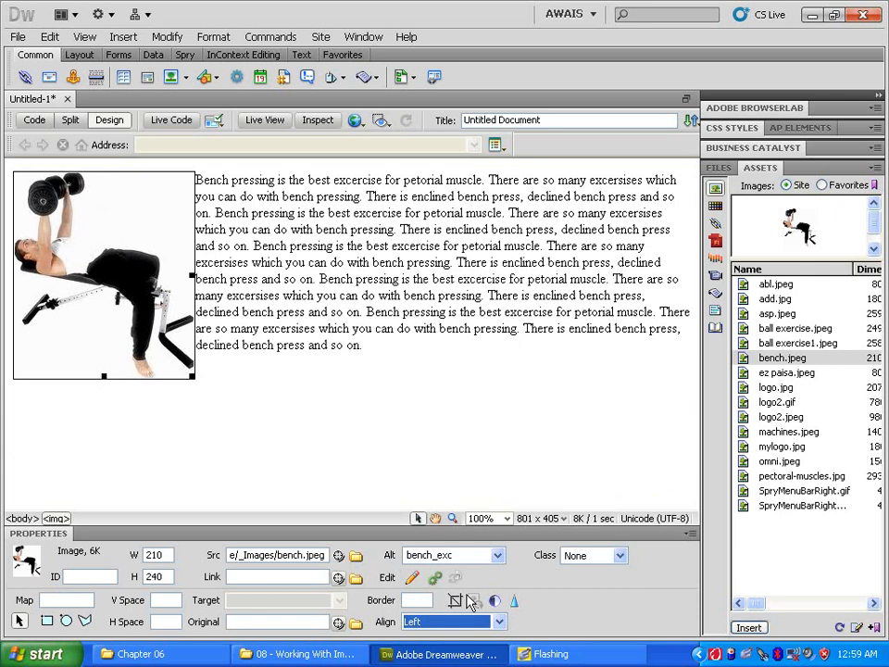
pyautogui.click(391, 461)
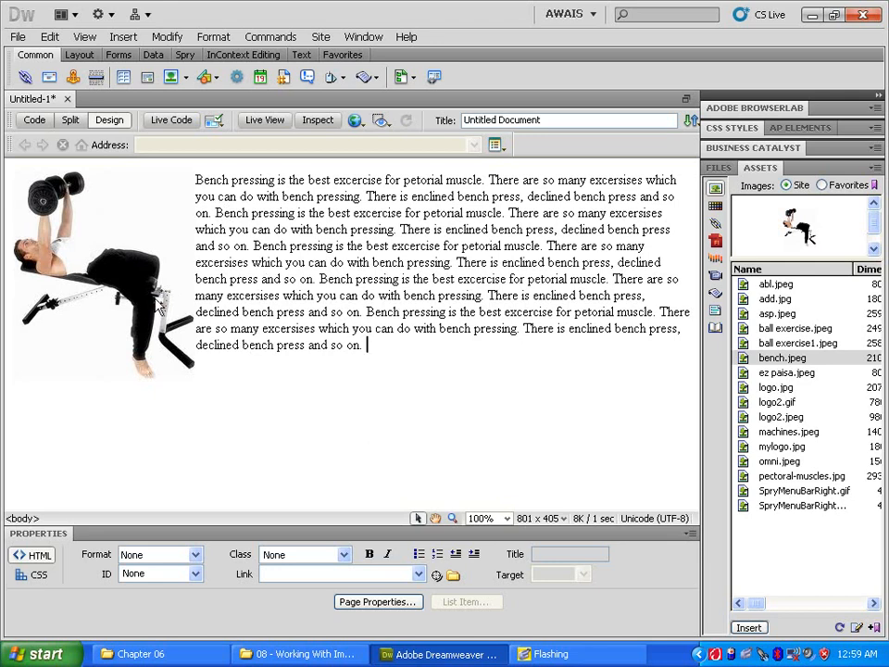
# Set the bench image's alignment to Right.
pyautogui.click(159, 301)
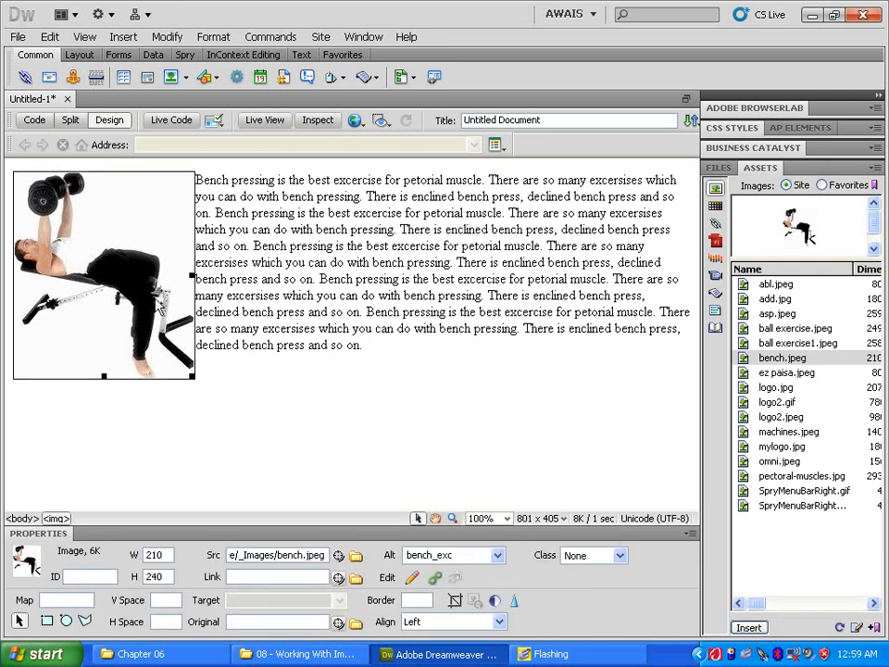
pyautogui.click(499, 623)
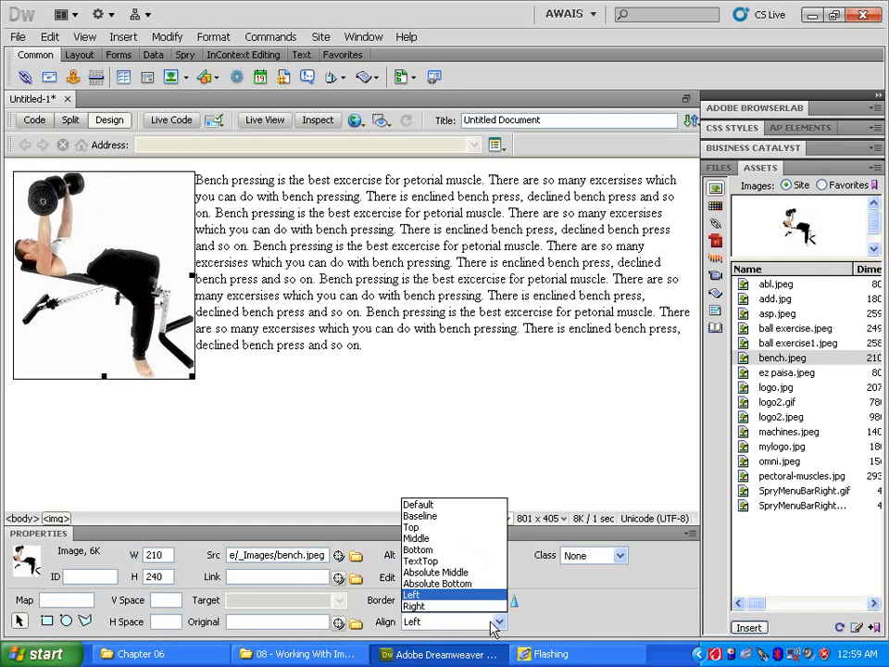
pyautogui.click(431, 606)
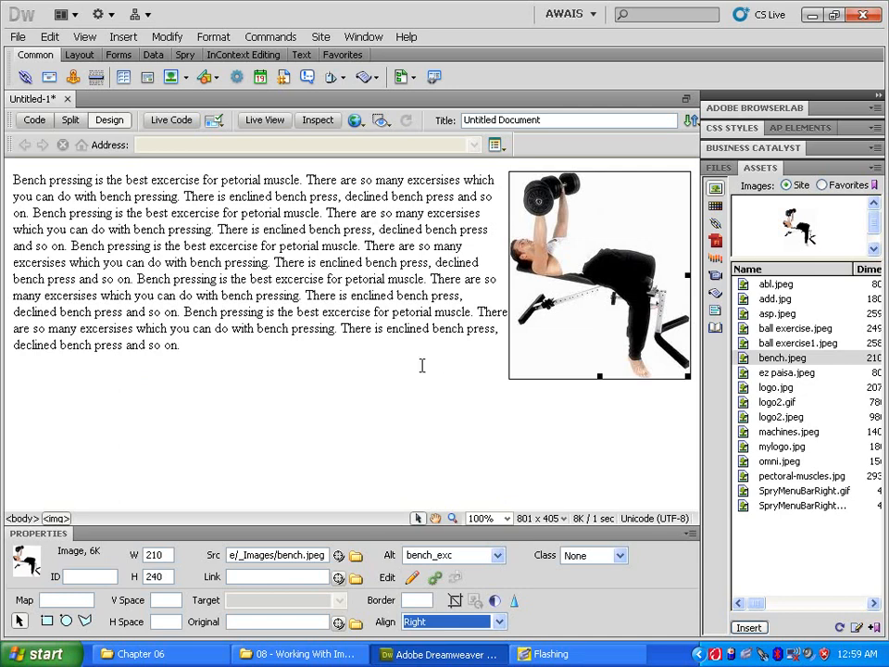
pyautogui.click(467, 391)
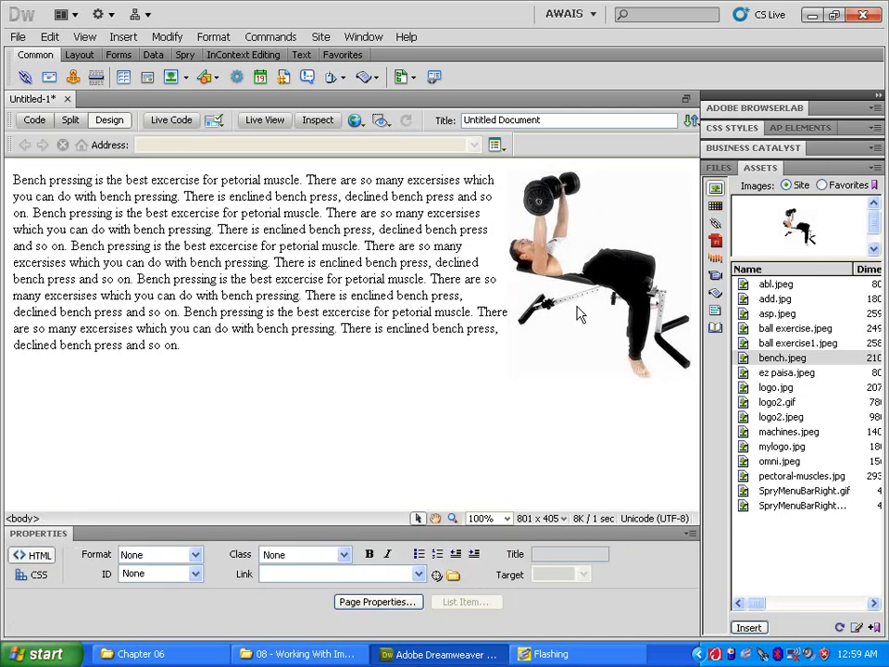
# Set the bench image's vertical space to 10.
pyautogui.click(577, 312)
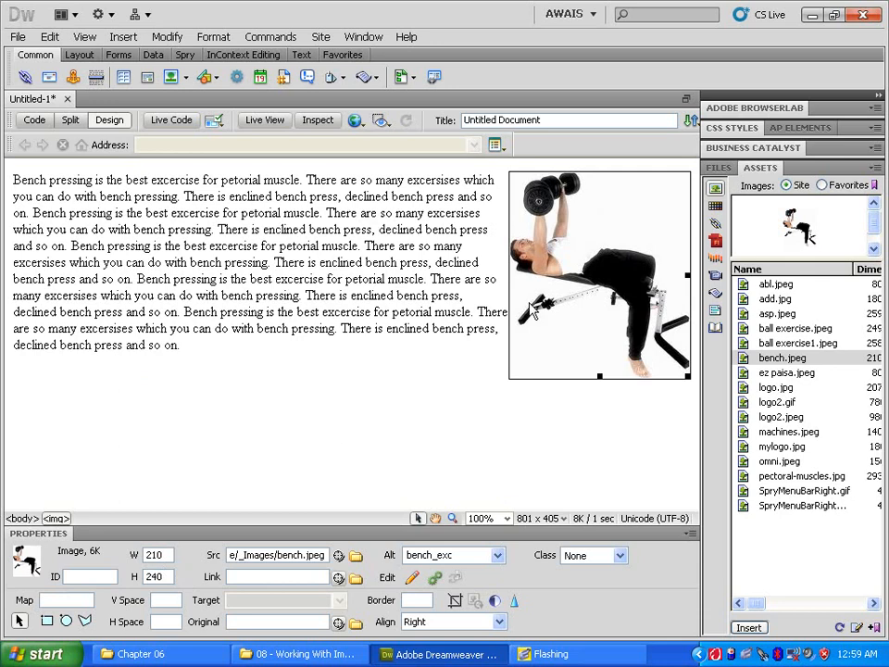
pyautogui.click(157, 576)
pyautogui.moveTo(688, 273)
pyautogui.mouseDown()
pyautogui.moveTo(642, 274)
pyautogui.moveTo(686, 274)
pyautogui.moveTo(644, 277)
pyautogui.moveTo(677, 285)
pyautogui.moveTo(627, 288)
pyautogui.moveTo(688, 284)
pyautogui.mouseUp()
pyautogui.write('10')
pyautogui.press('Return')
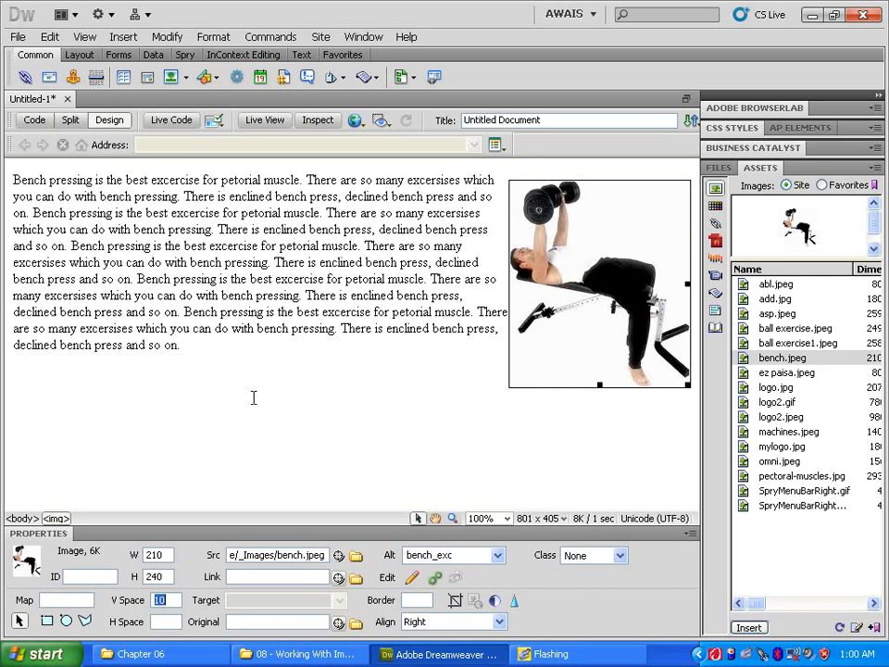
# Set the bench image's vertical space to 0 and its horizontal space to 10.
pyautogui.write('0')
pyautogui.press('Return')
pyautogui.click(157, 623)
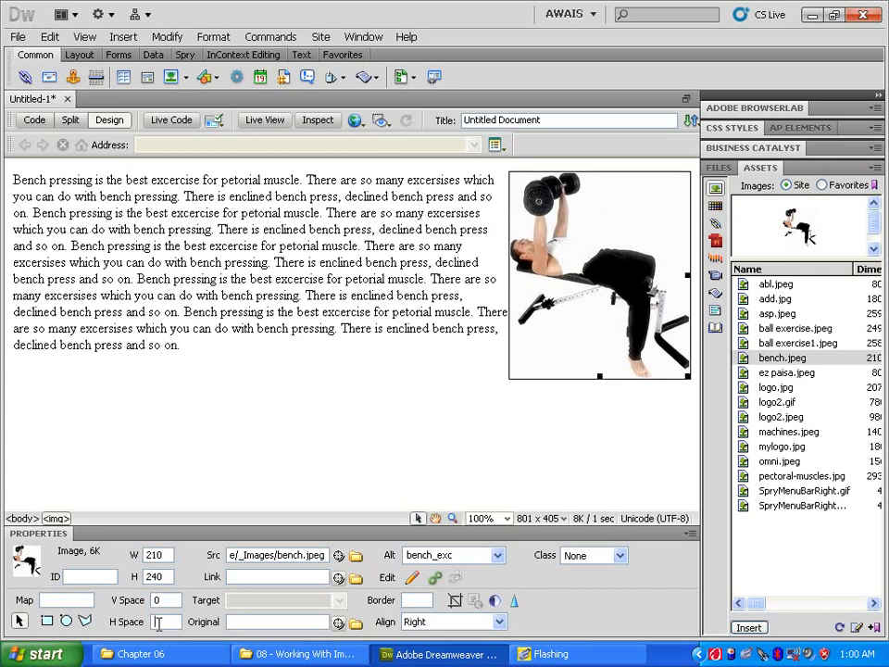
pyautogui.write('10')
pyautogui.press('Return')
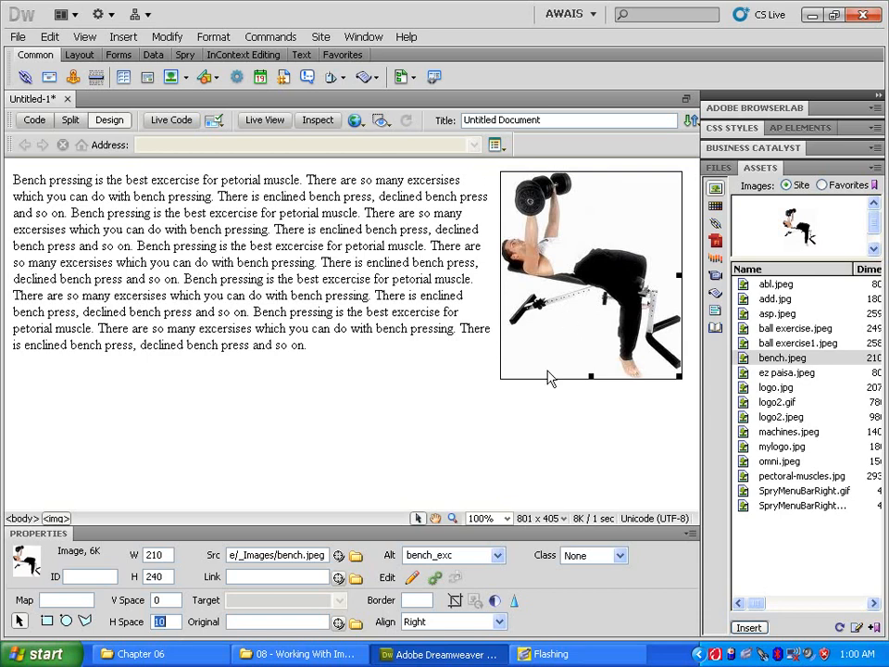
pyautogui.doubleClick(460, 555)
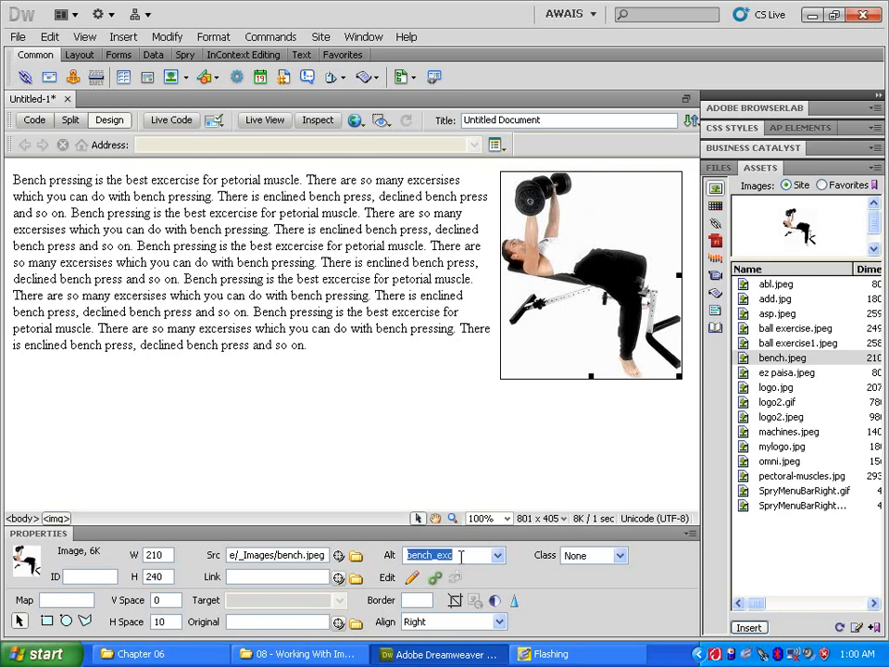
pyautogui.click(453, 485)
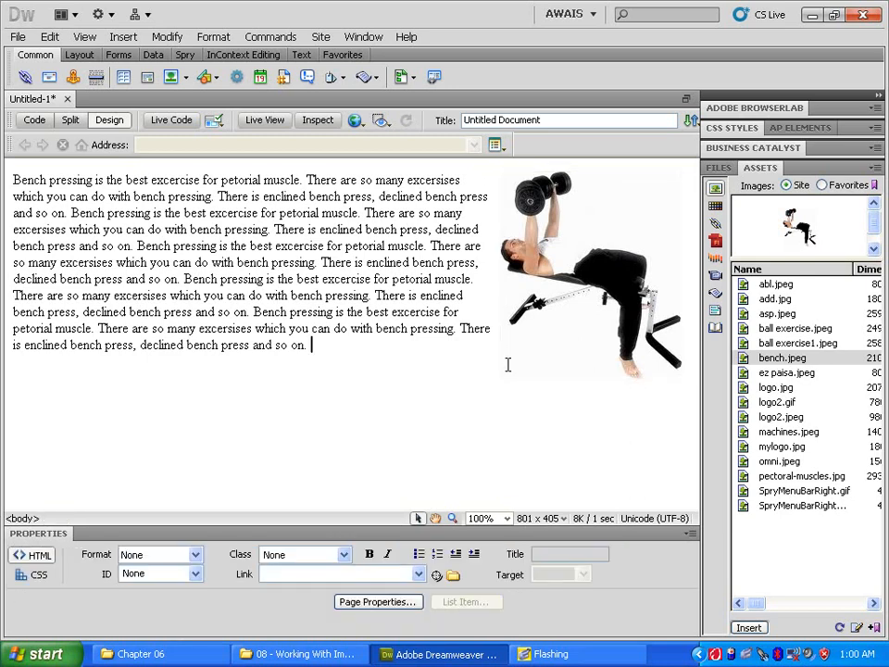
# Select the bench image and open its border value for editing.
pyautogui.click(558, 258)
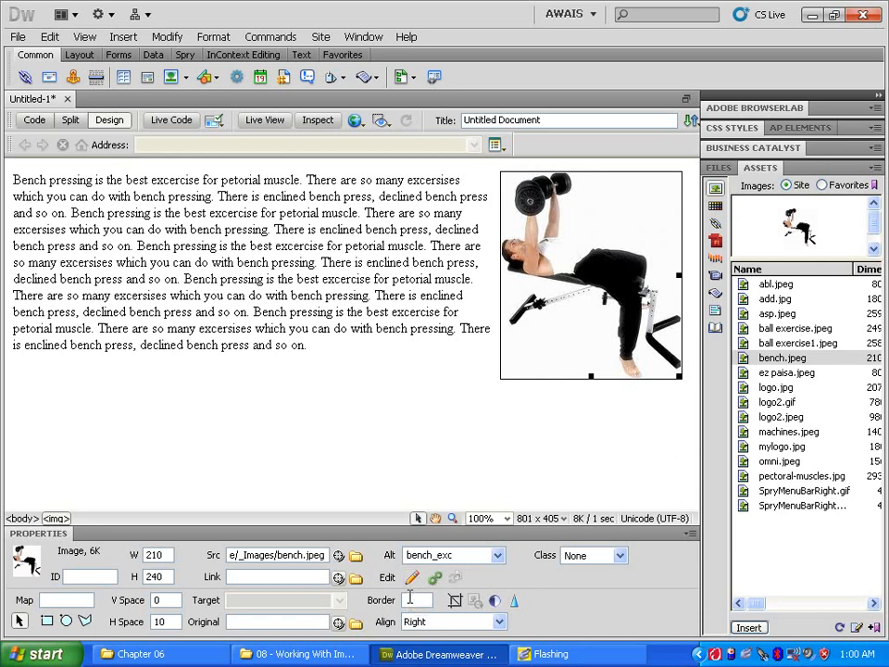
pyautogui.click(409, 600)
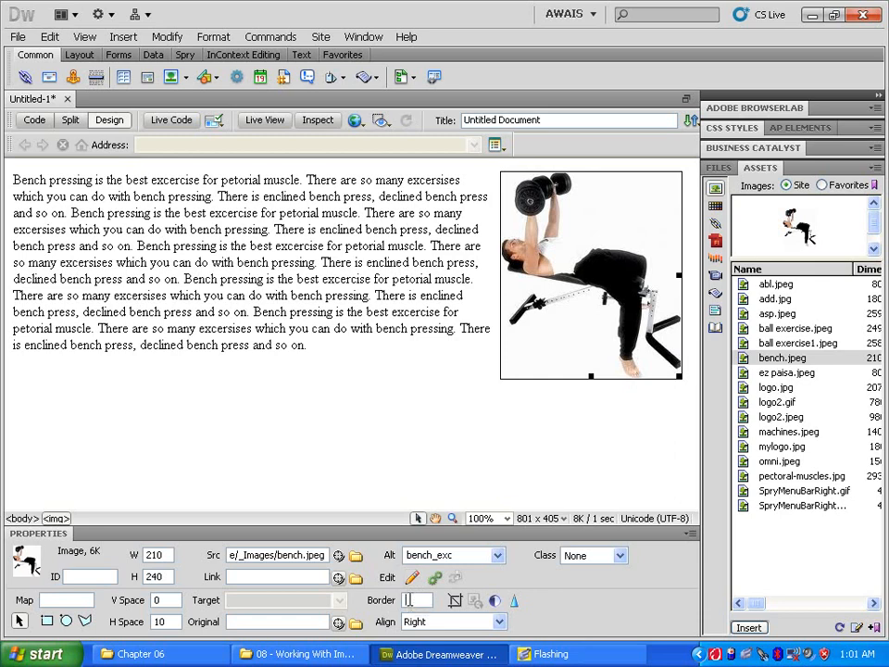